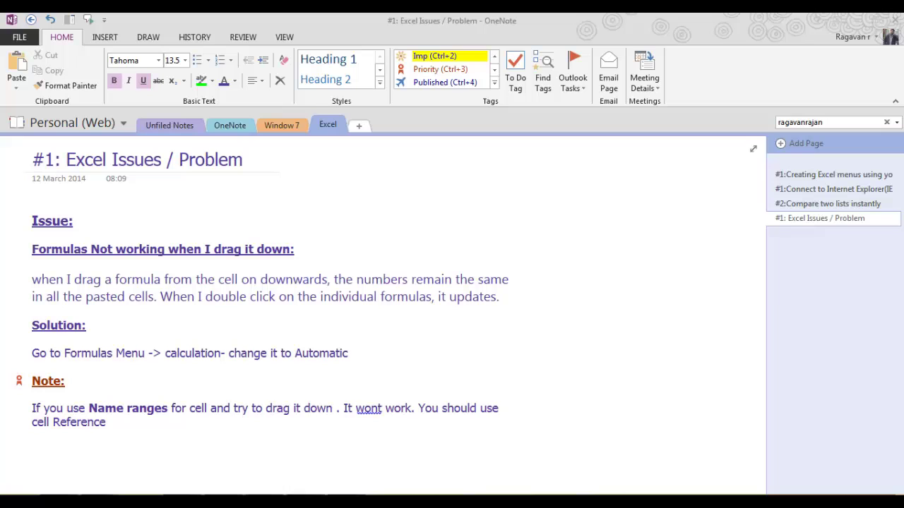
Step: Bring the 'Formulas Not working when I drag it down' workbook forward and pick the first Total cell, D10
{"action": "mouse_move", "coordinate": [310, 498]}
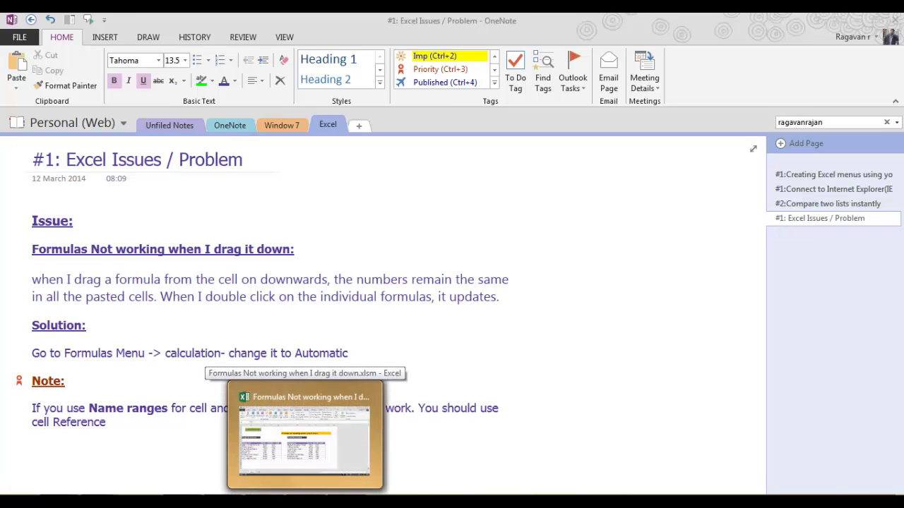
{"action": "left_click", "coordinate": [305, 438]}
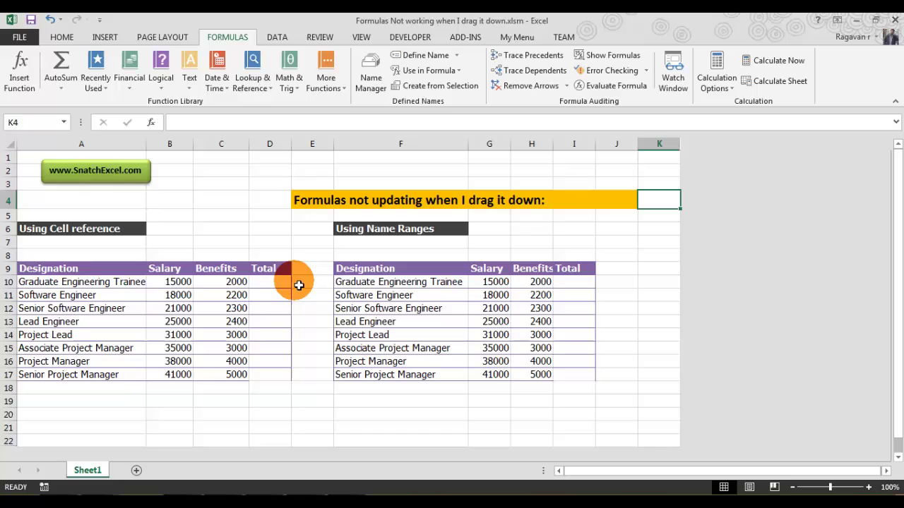
{"action": "left_click", "coordinate": [276, 286]}
{"action": "left_click", "coordinate": [276, 286]}
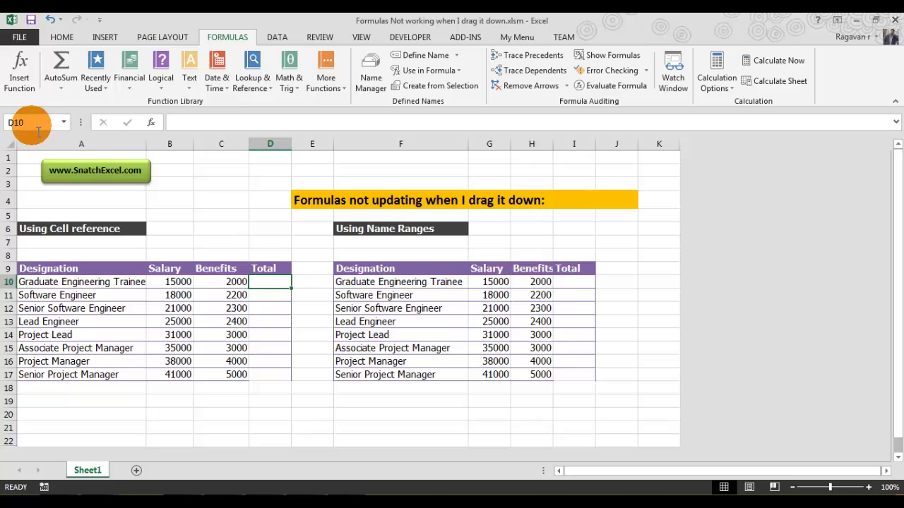
{"action": "left_click", "coordinate": [266, 297]}
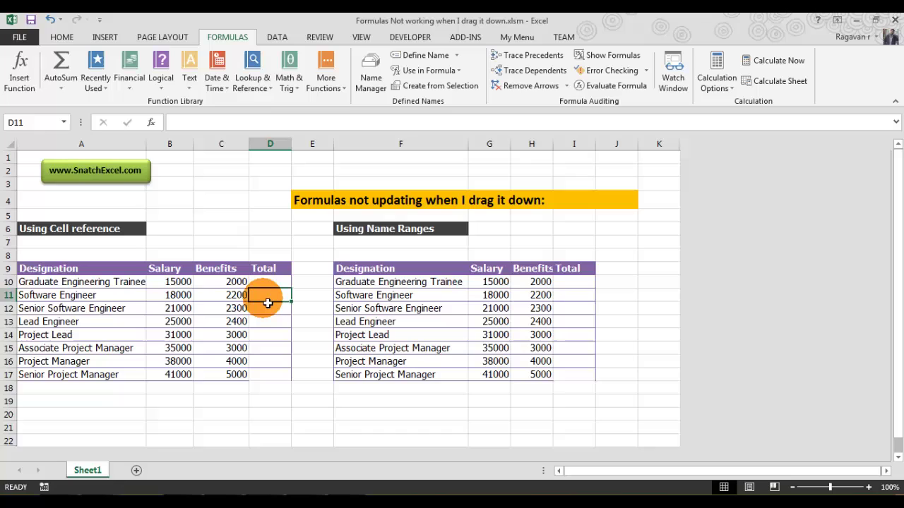
Step: Enter =B10+C10 in D10 so it totals Salary plus Benefits, showing 17000
{"action": "left_click", "coordinate": [268, 284]}
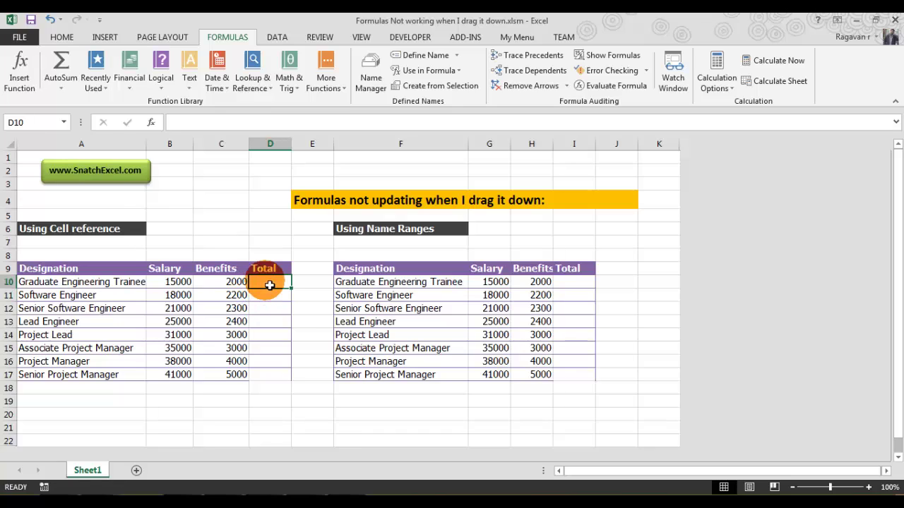
{"action": "type", "text": "="}
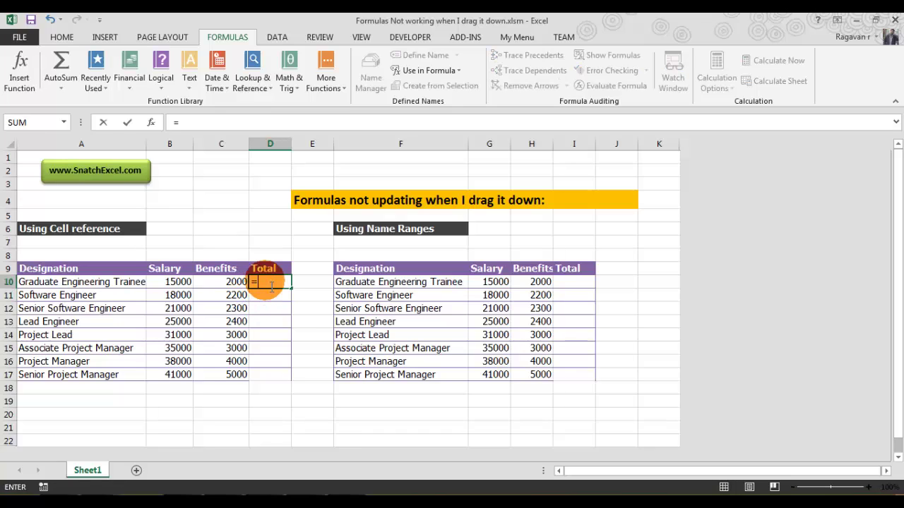
{"action": "left_click", "coordinate": [185, 284]}
{"action": "type", "text": "+"}
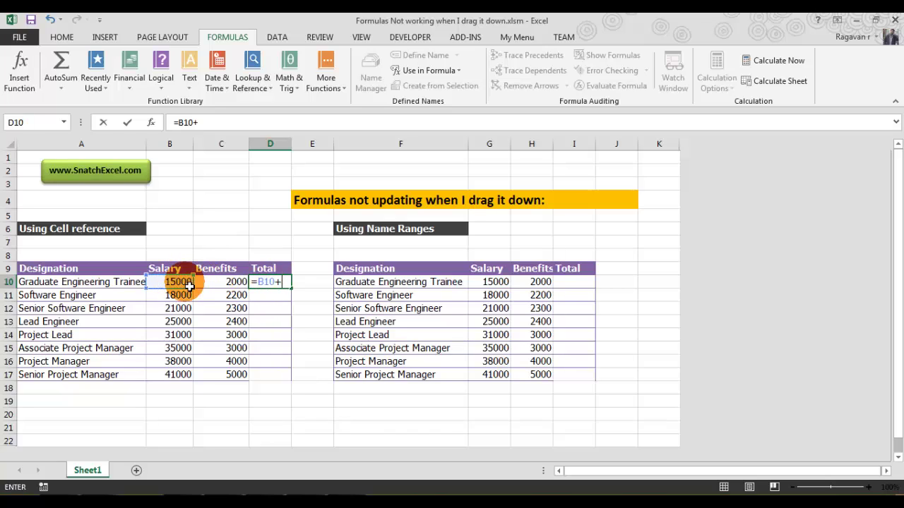
{"action": "left_click", "coordinate": [221, 284]}
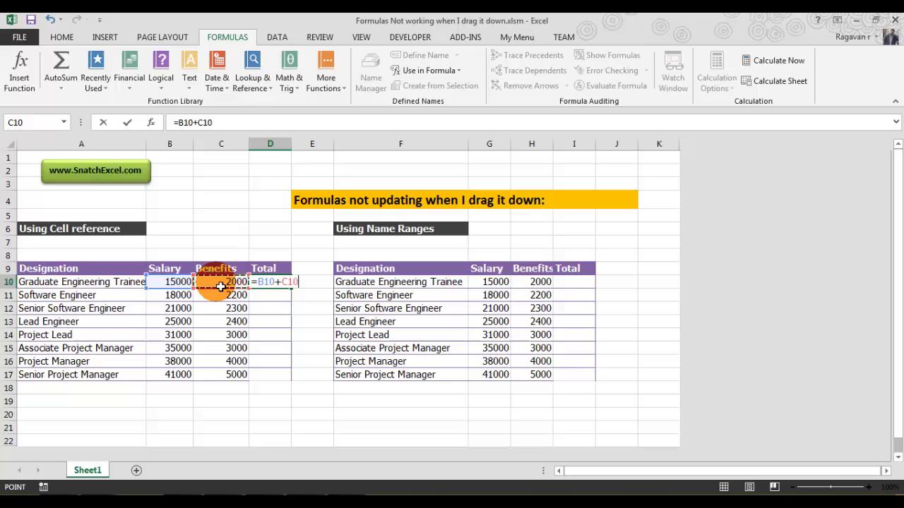
{"action": "key", "text": "Return"}
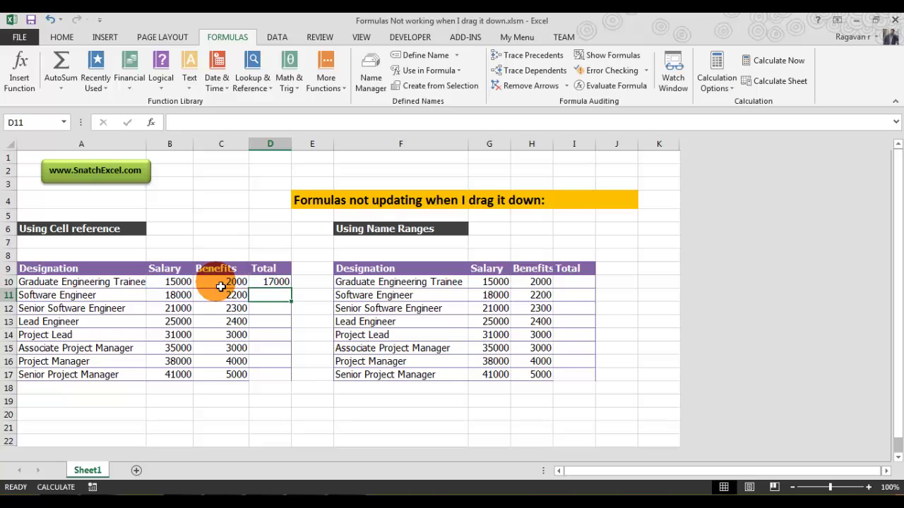
{"action": "left_click", "coordinate": [280, 284]}
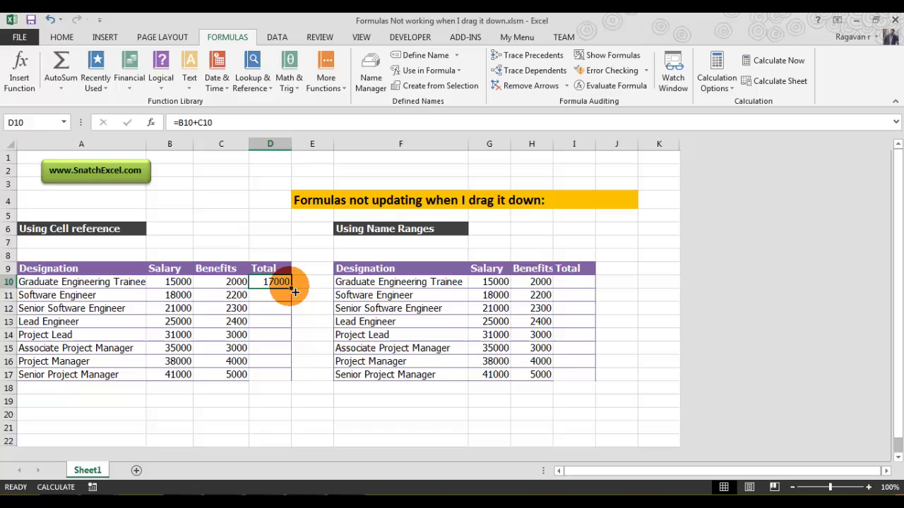
Step: Fill D10's formula down to D17, then re-enter D11 and D12 so they show 20200 and 23300
{"action": "left_click_drag", "start_coordinate": [295, 291], "coordinate": [293, 377]}
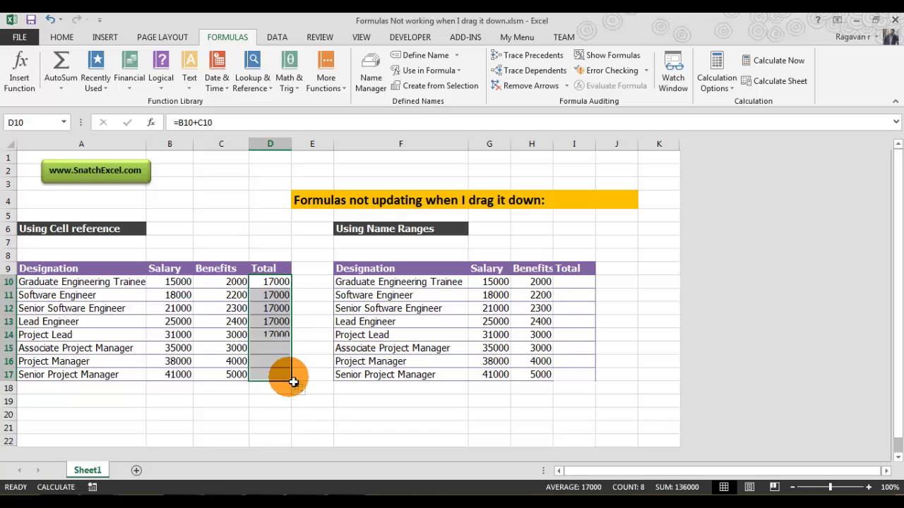
{"action": "left_click", "coordinate": [283, 295]}
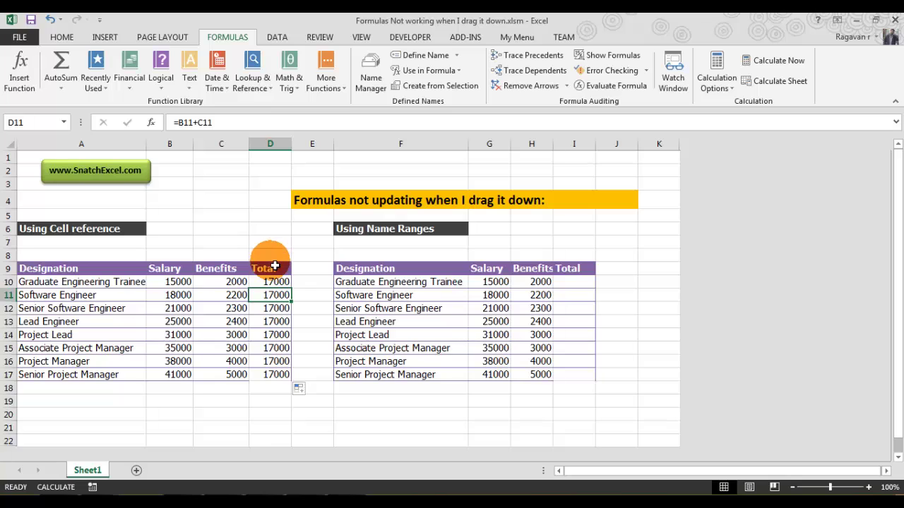
{"action": "key", "text": "F2"}
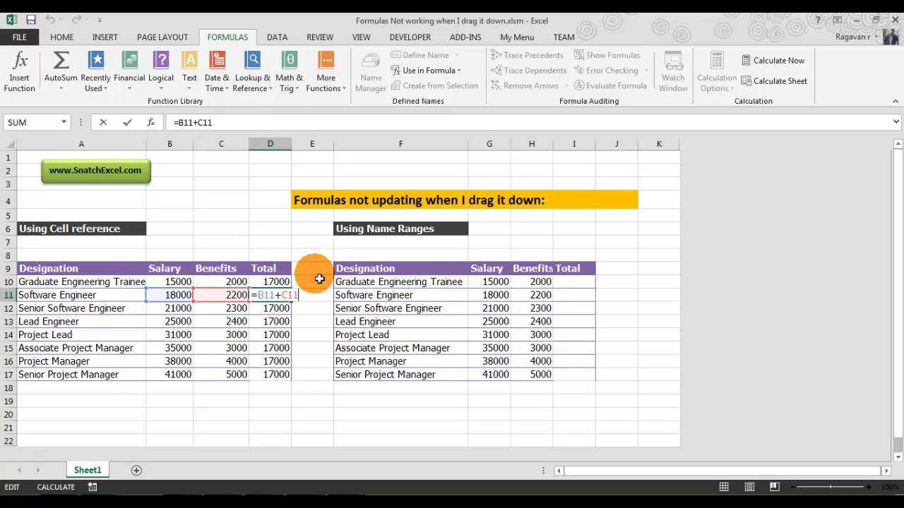
{"action": "key", "text": "Return"}
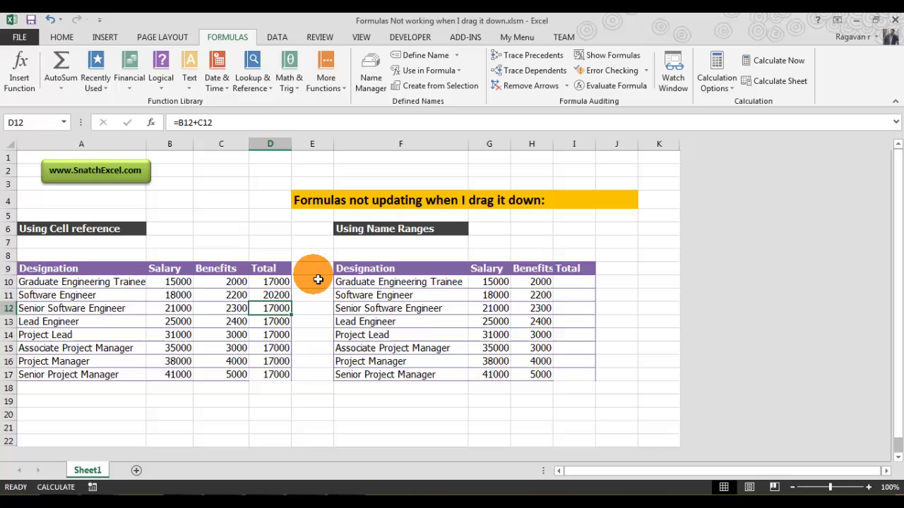
{"action": "key", "text": "F2"}
{"action": "key", "text": "Return"}
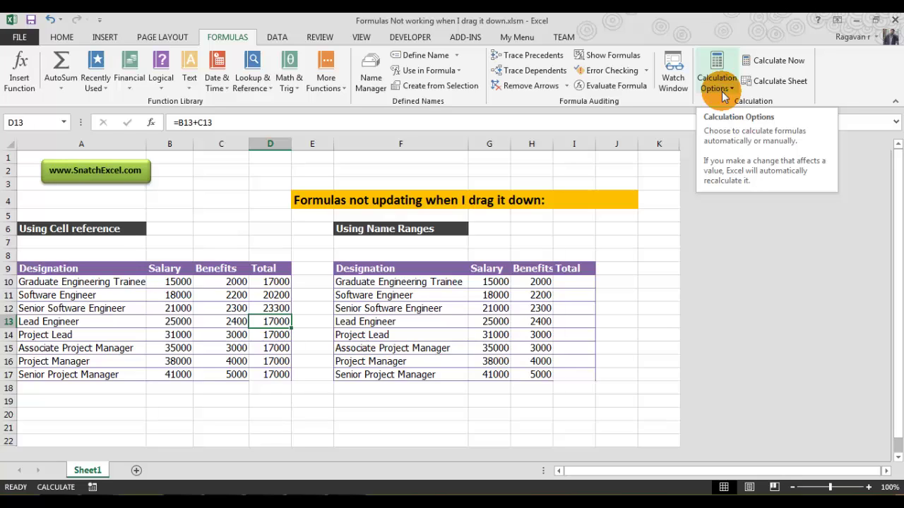
Step: Set Calculation Options to Automatic and confirm it, updating D13:D17 to 27400–46000
{"action": "left_click", "coordinate": [723, 96]}
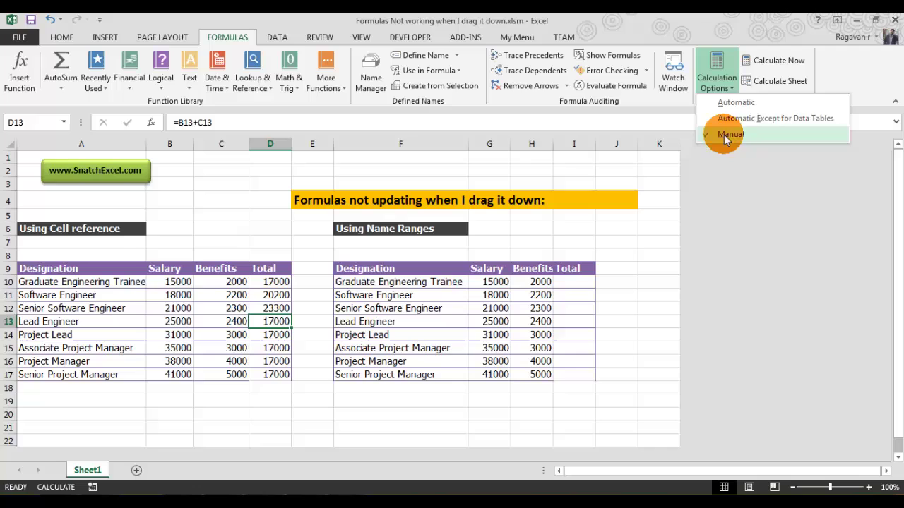
{"action": "left_click", "coordinate": [722, 103]}
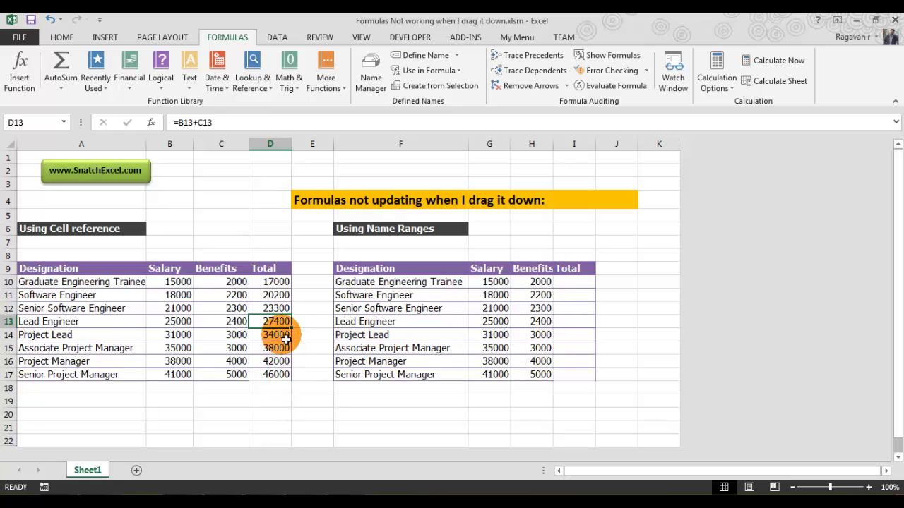
{"action": "left_click", "coordinate": [717, 96]}
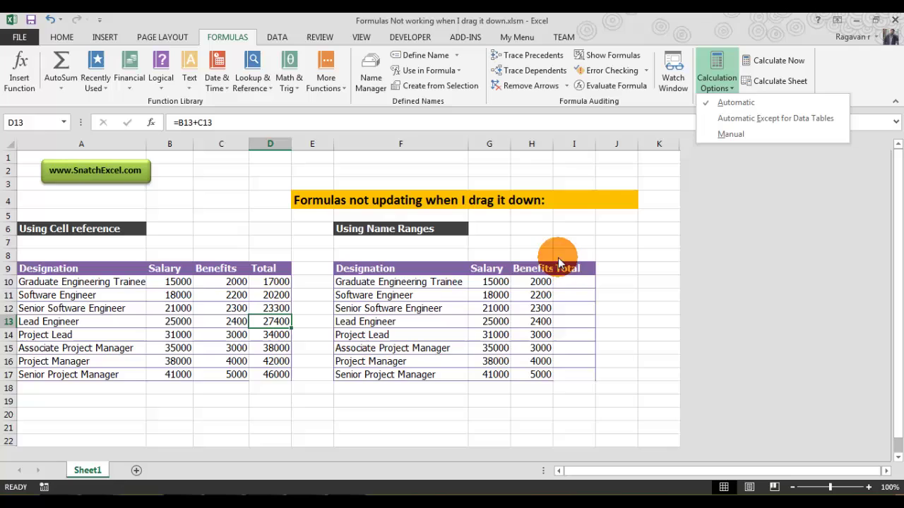
{"action": "left_click", "coordinate": [609, 241]}
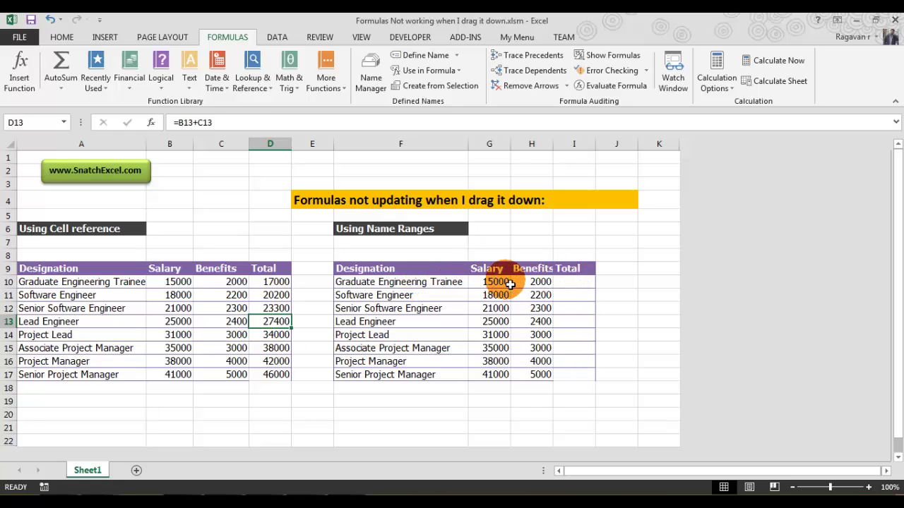
{"action": "left_click", "coordinate": [577, 287]}
{"action": "left_click", "coordinate": [578, 287]}
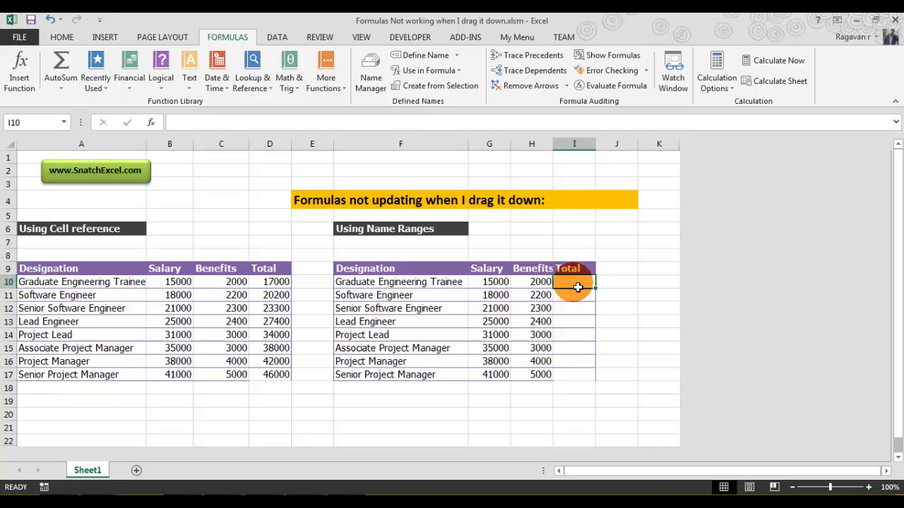
{"action": "left_click", "coordinate": [573, 300]}
{"action": "left_click", "coordinate": [576, 282]}
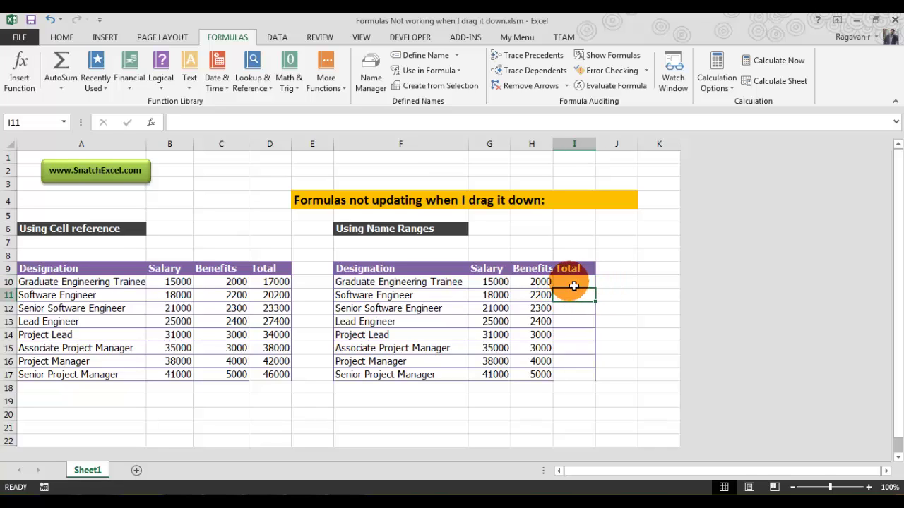
{"action": "left_click", "coordinate": [494, 283]}
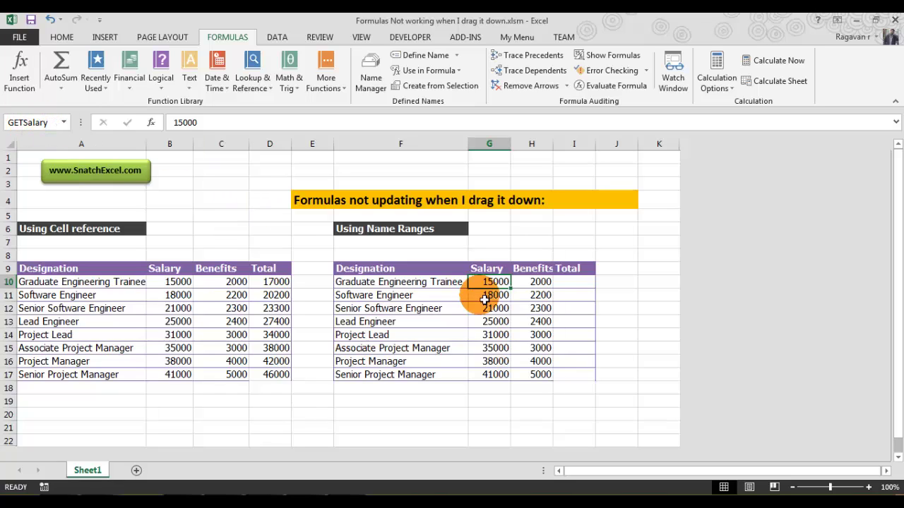
{"action": "left_click", "coordinate": [540, 281]}
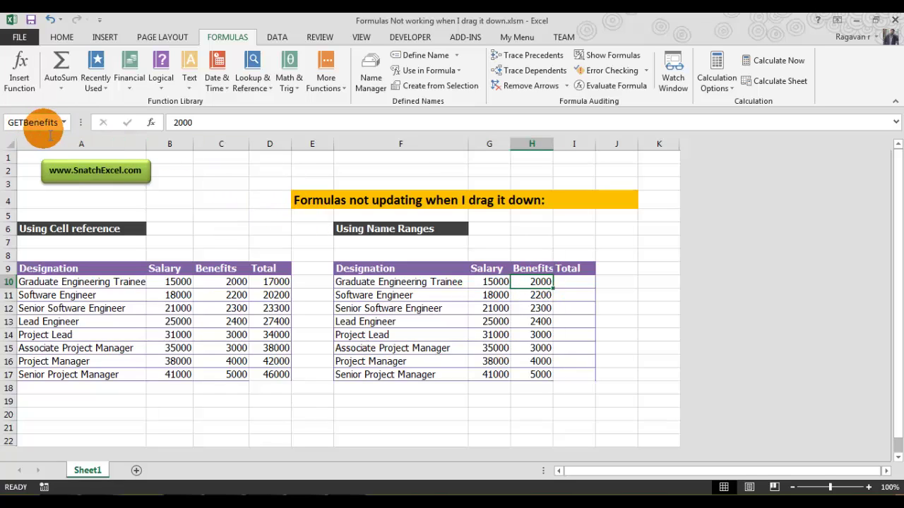
{"action": "left_click", "coordinate": [498, 295]}
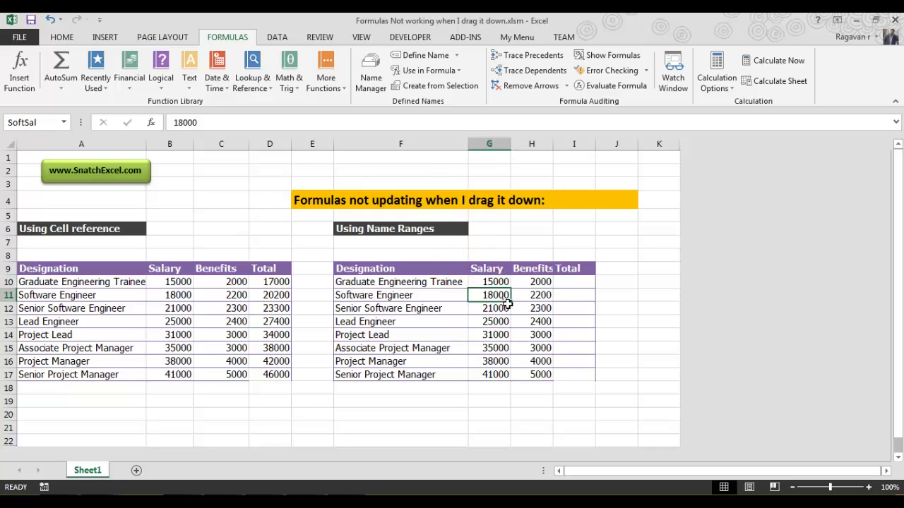
{"action": "left_click", "coordinate": [539, 308]}
{"action": "left_click", "coordinate": [540, 298]}
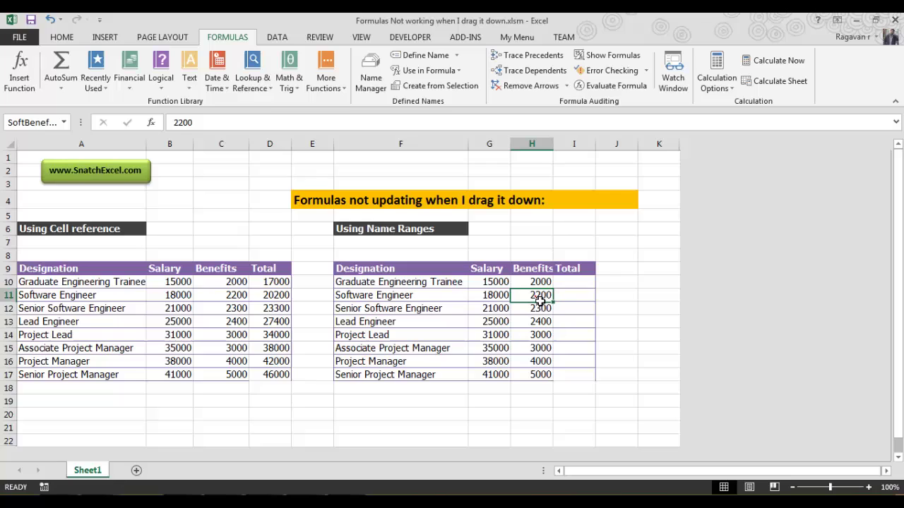
{"action": "left_click", "coordinate": [540, 301]}
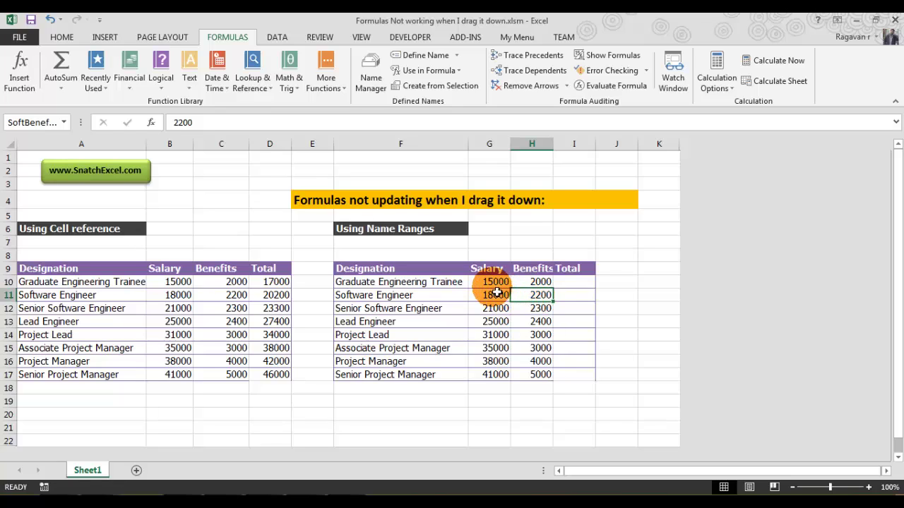
{"action": "left_click_drag", "start_coordinate": [498, 307], "coordinate": [540, 339]}
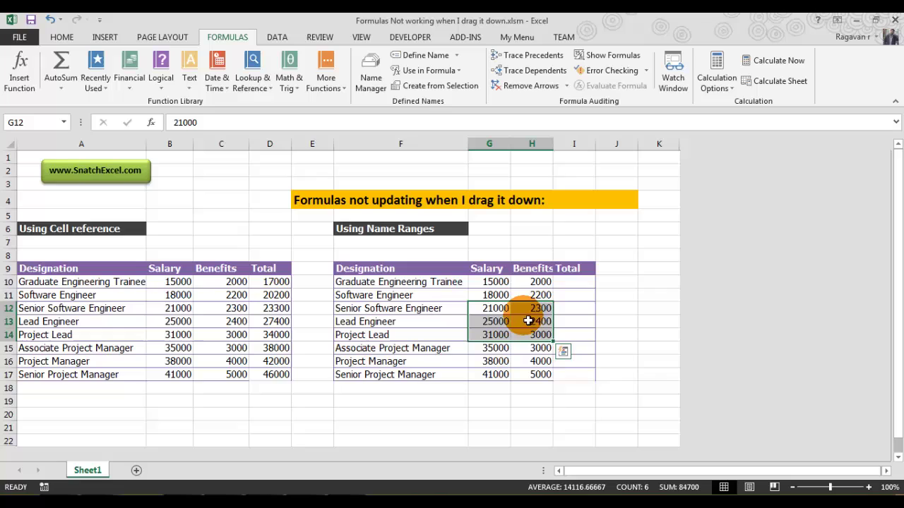
{"action": "left_click", "coordinate": [500, 322]}
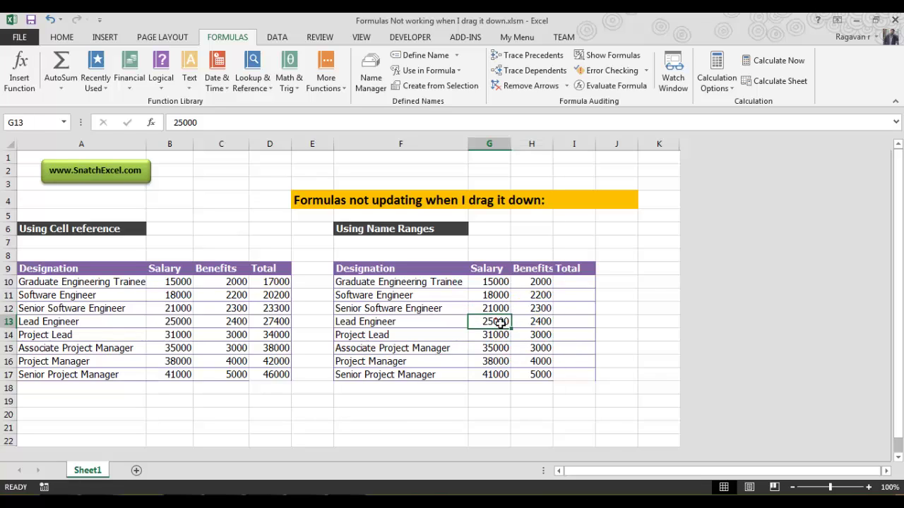
{"action": "left_click", "coordinate": [420, 295]}
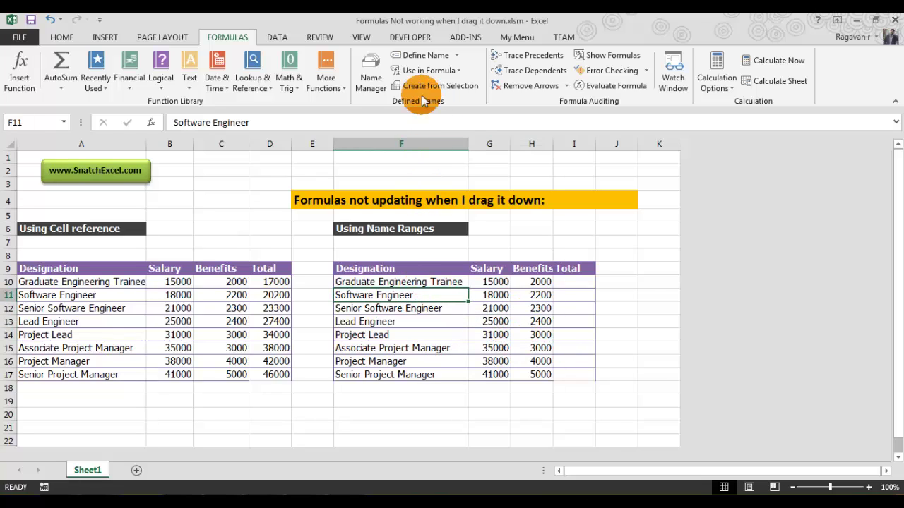
{"action": "left_click", "coordinate": [416, 56]}
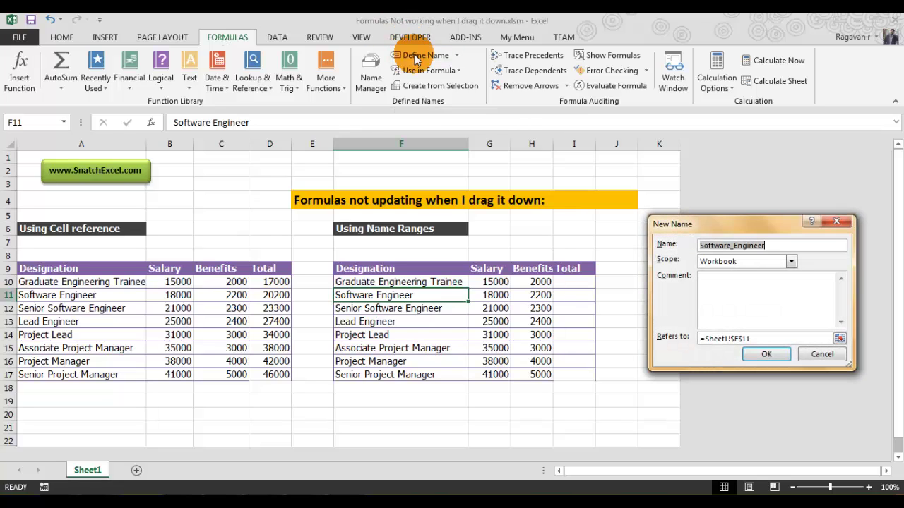
{"action": "key", "text": "Escape"}
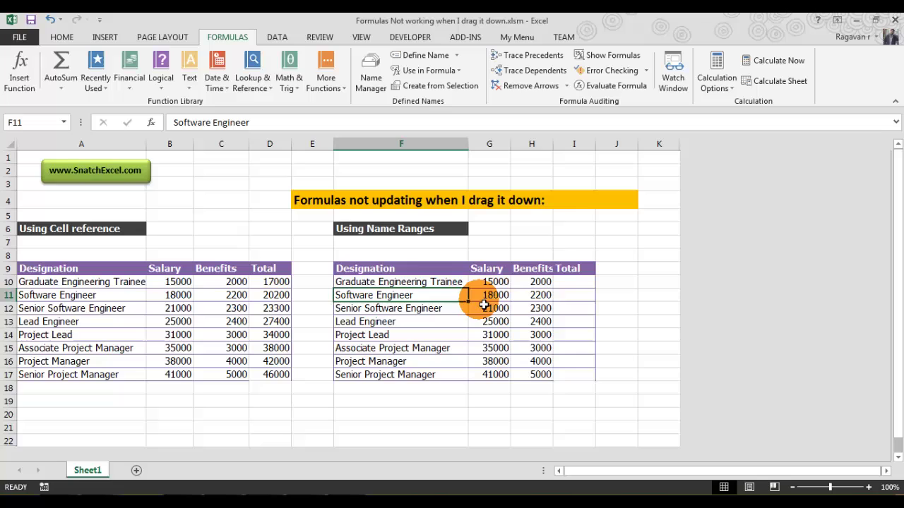
{"action": "left_click_drag", "start_coordinate": [413, 283], "coordinate": [521, 323]}
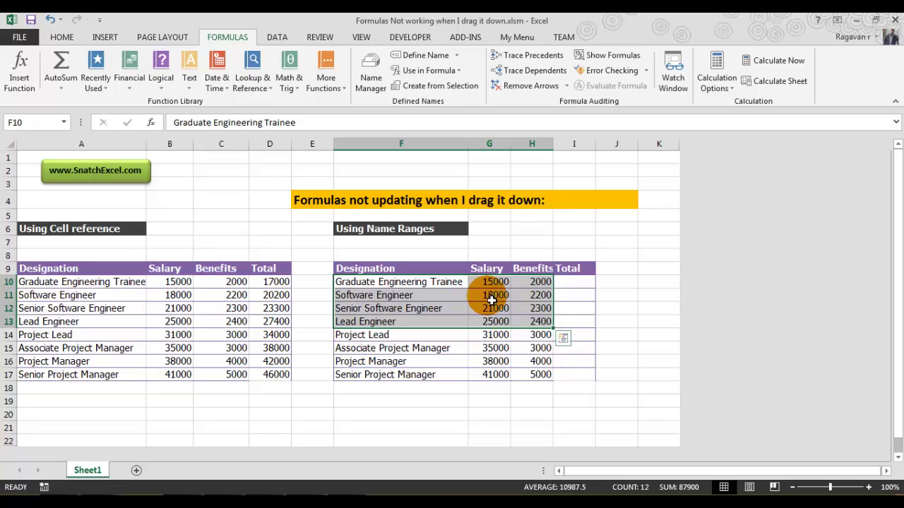
{"action": "left_click", "coordinate": [64, 123]}
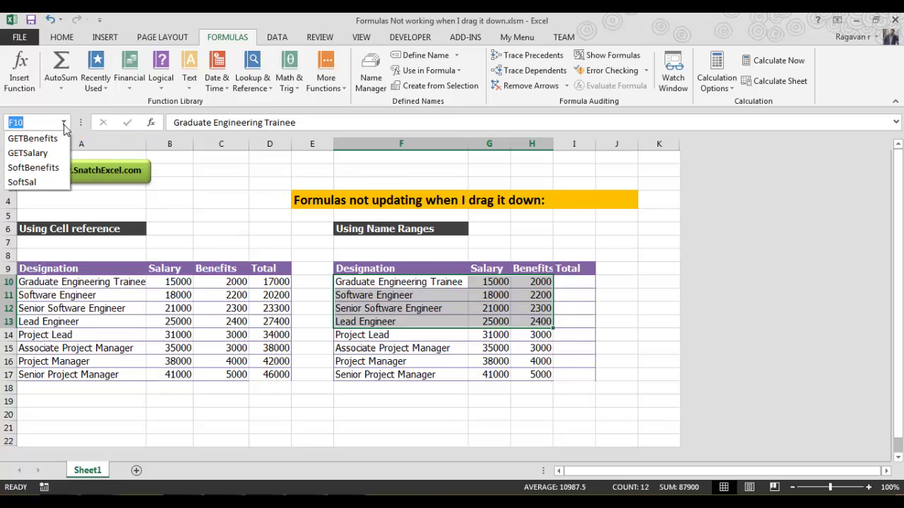
{"action": "left_click", "coordinate": [49, 139]}
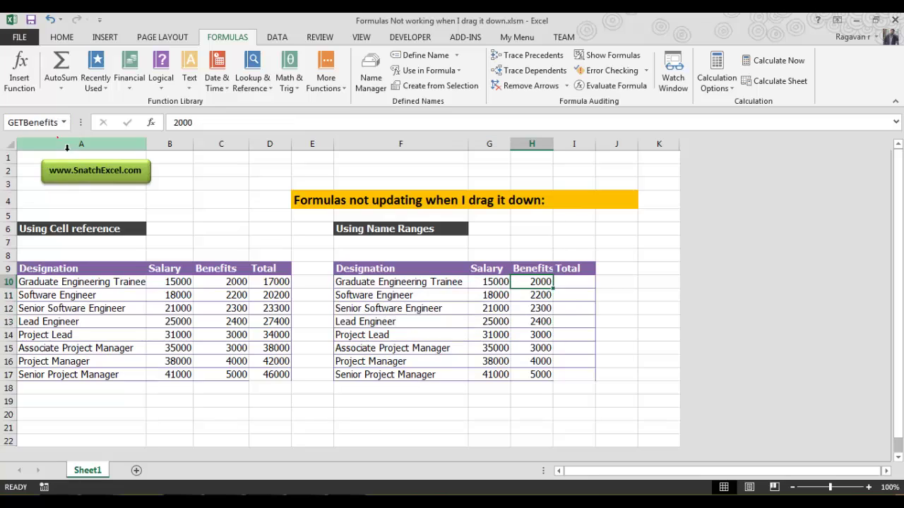
{"action": "left_click", "coordinate": [573, 285]}
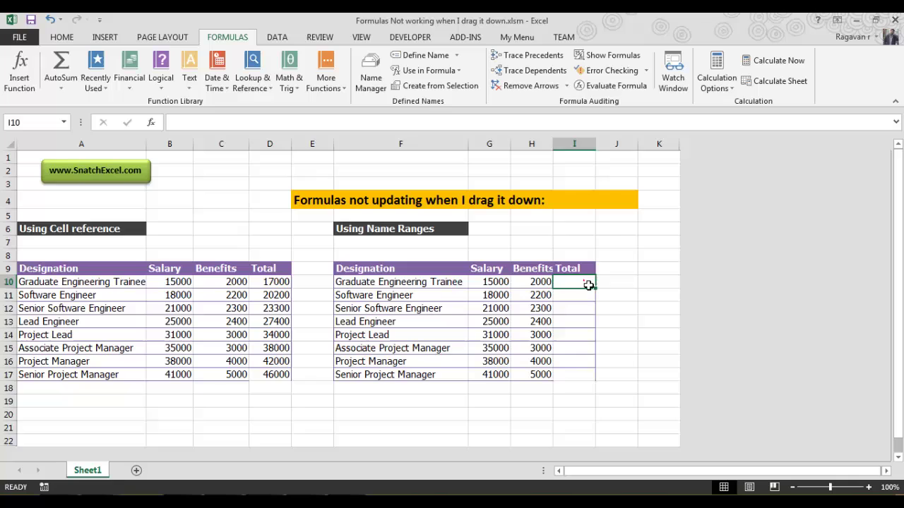
Step: Switch calculation to Manual and enter =GETSalary+GETBenefits in I10
{"action": "left_click", "coordinate": [706, 94]}
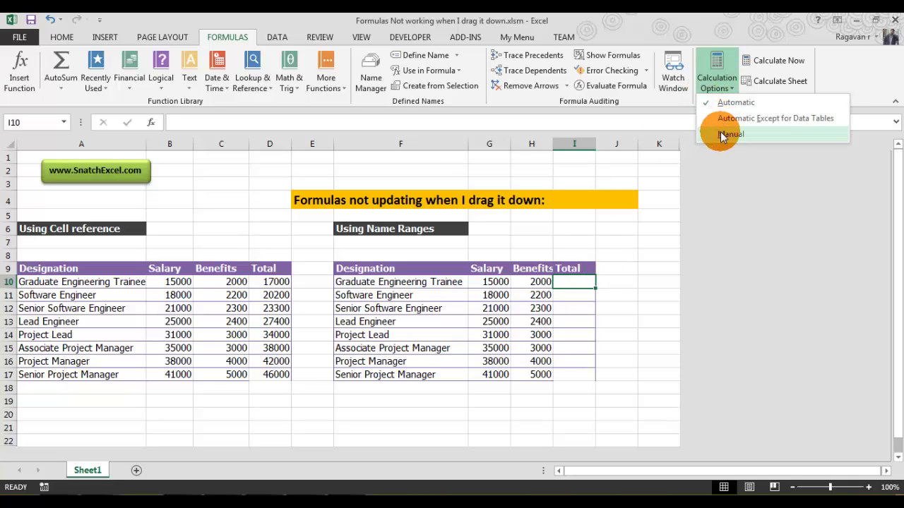
{"action": "left_click", "coordinate": [722, 133]}
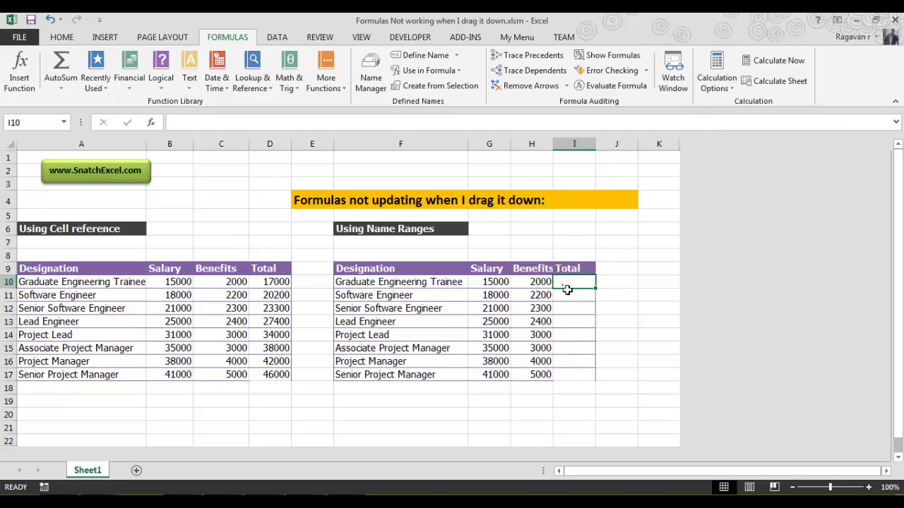
{"action": "type", "text": "="}
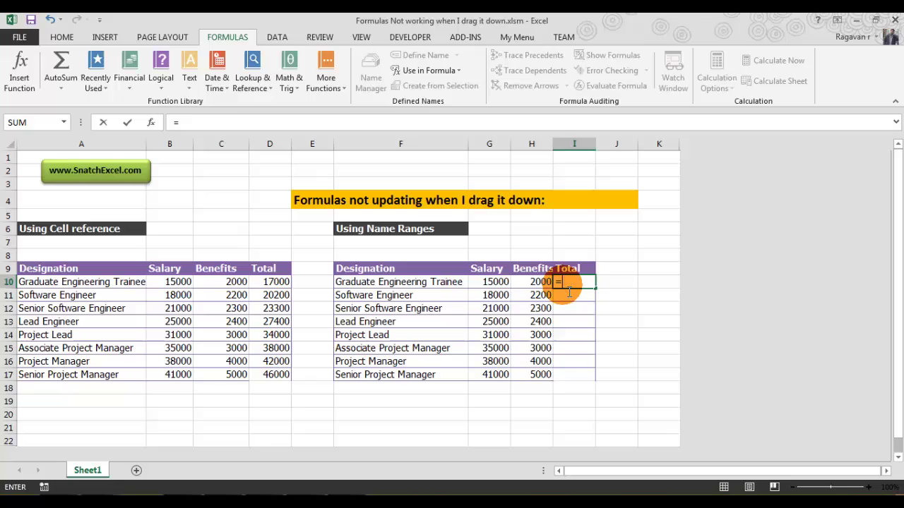
{"action": "left_click", "coordinate": [490, 286]}
{"action": "type", "text": "+"}
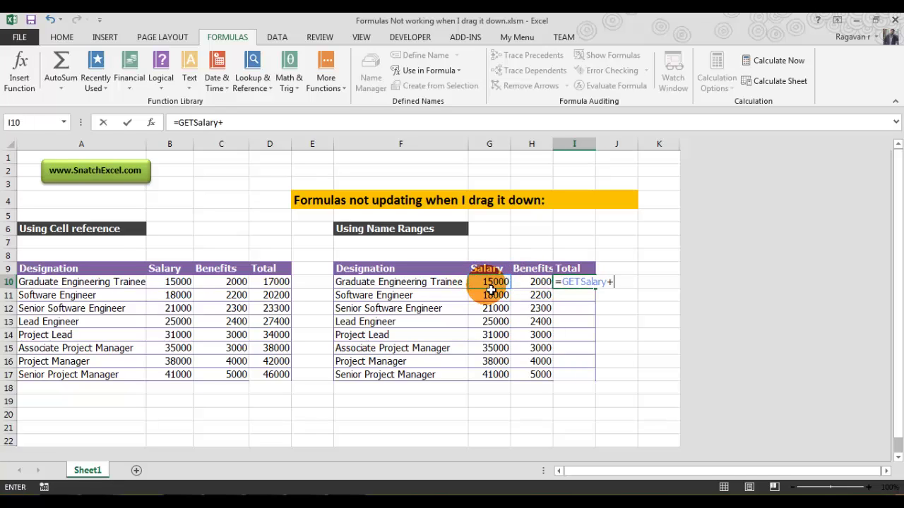
{"action": "left_click", "coordinate": [542, 283]}
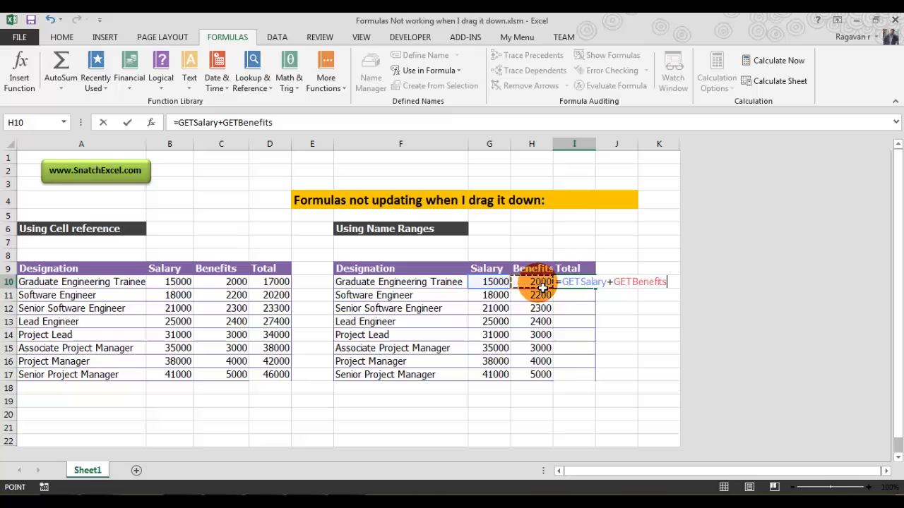
{"action": "key", "text": "Return"}
Step: Copy I10's formula down to I17, with every row showing 17000
{"action": "left_click", "coordinate": [580, 282]}
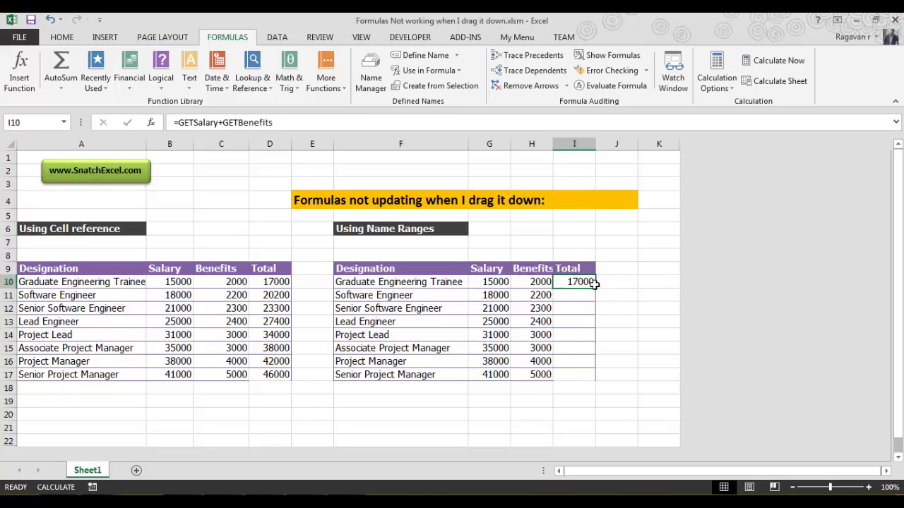
{"action": "left_click_drag", "start_coordinate": [600, 295], "coordinate": [590, 377]}
{"action": "left_click", "coordinate": [583, 295]}
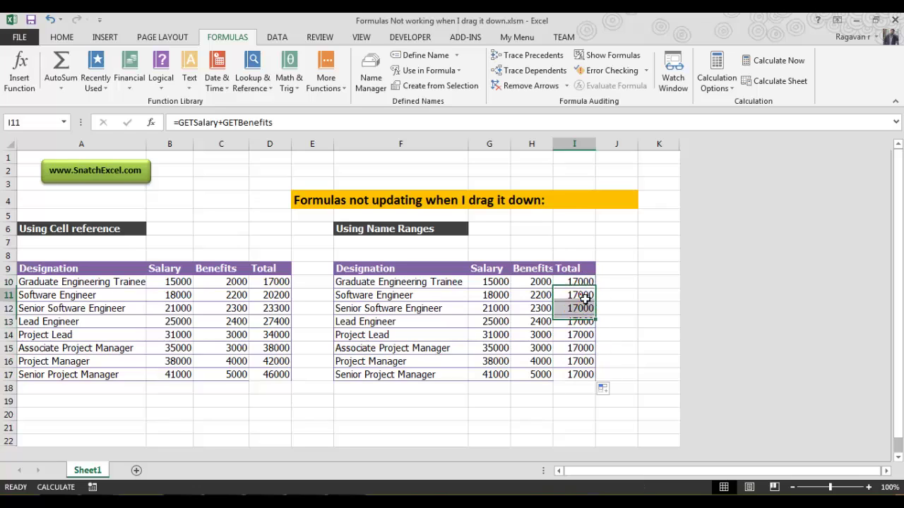
Step: Set Calculation Options back to Automatic, confirm it, and check I10's =GETSalary+GETBenefits still shows 17000
{"action": "left_click", "coordinate": [716, 80]}
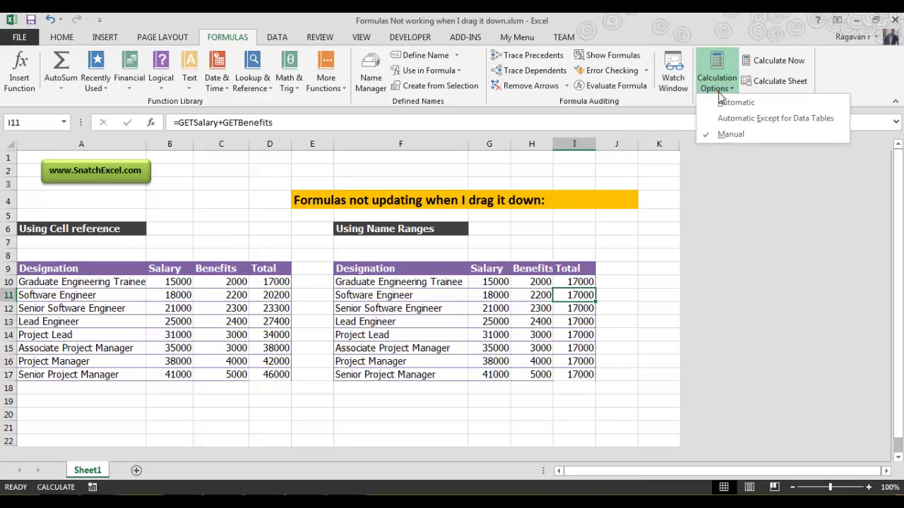
{"action": "left_click", "coordinate": [723, 103]}
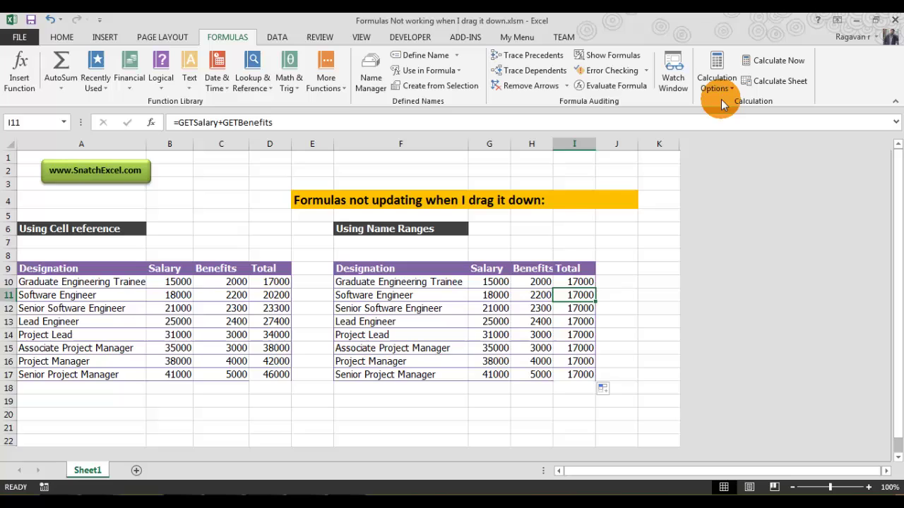
{"action": "left_click", "coordinate": [716, 83]}
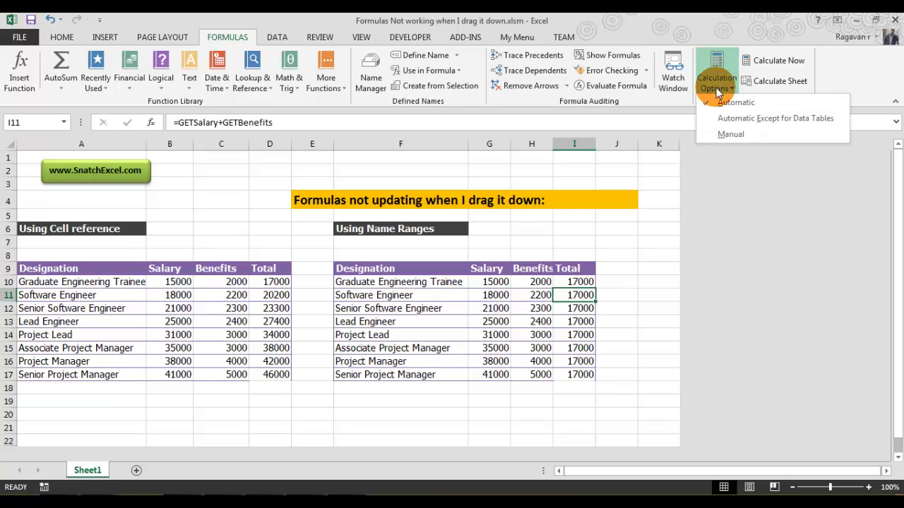
{"action": "left_click", "coordinate": [576, 281]}
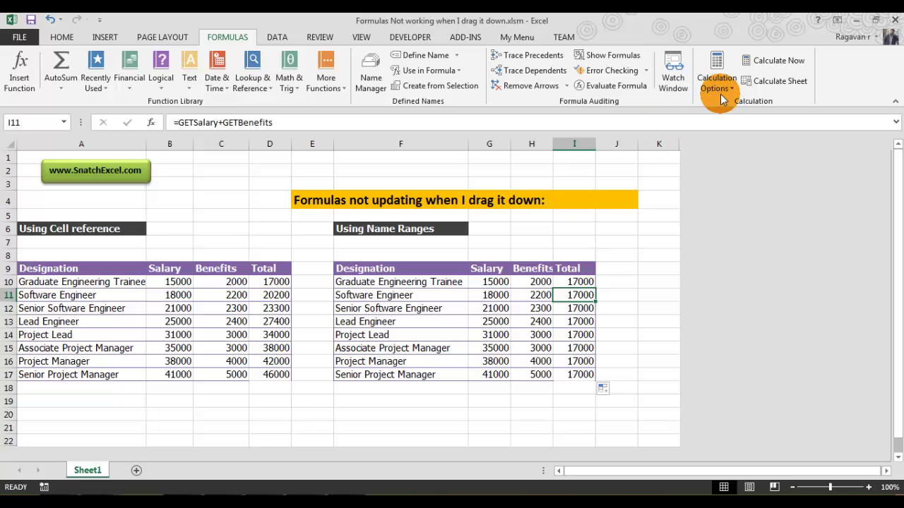
{"action": "left_click", "coordinate": [578, 286]}
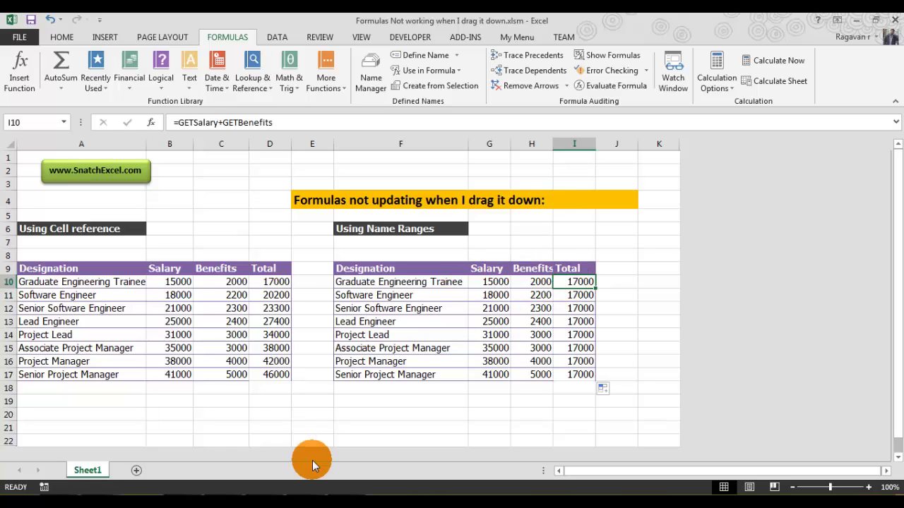
Step: Switch to OneNote's '#1: Excel Issues / Problem' page
{"action": "key", "text": "alt+Tab"}
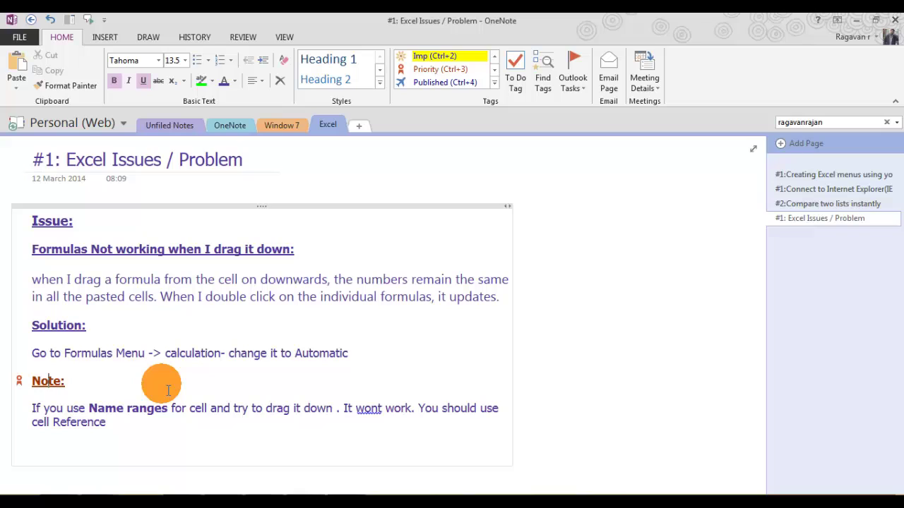